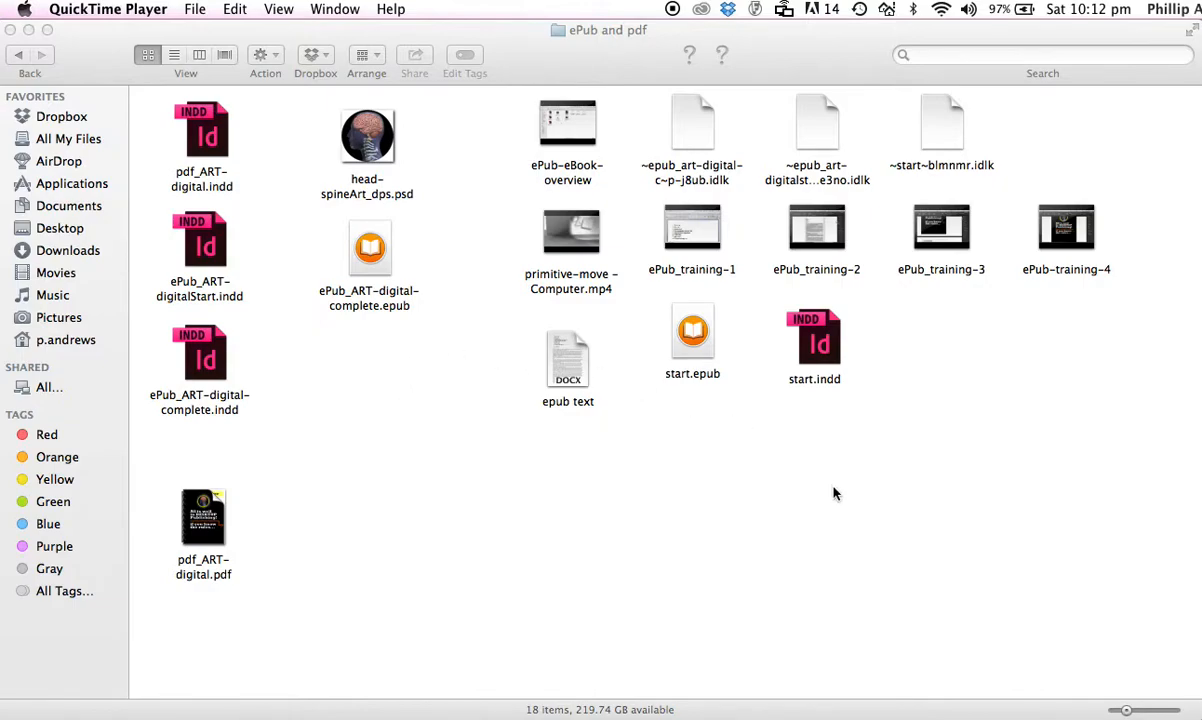
Open start.indd and review its summary, fonts, and links and images in the Package dialog
double_click(805, 340)
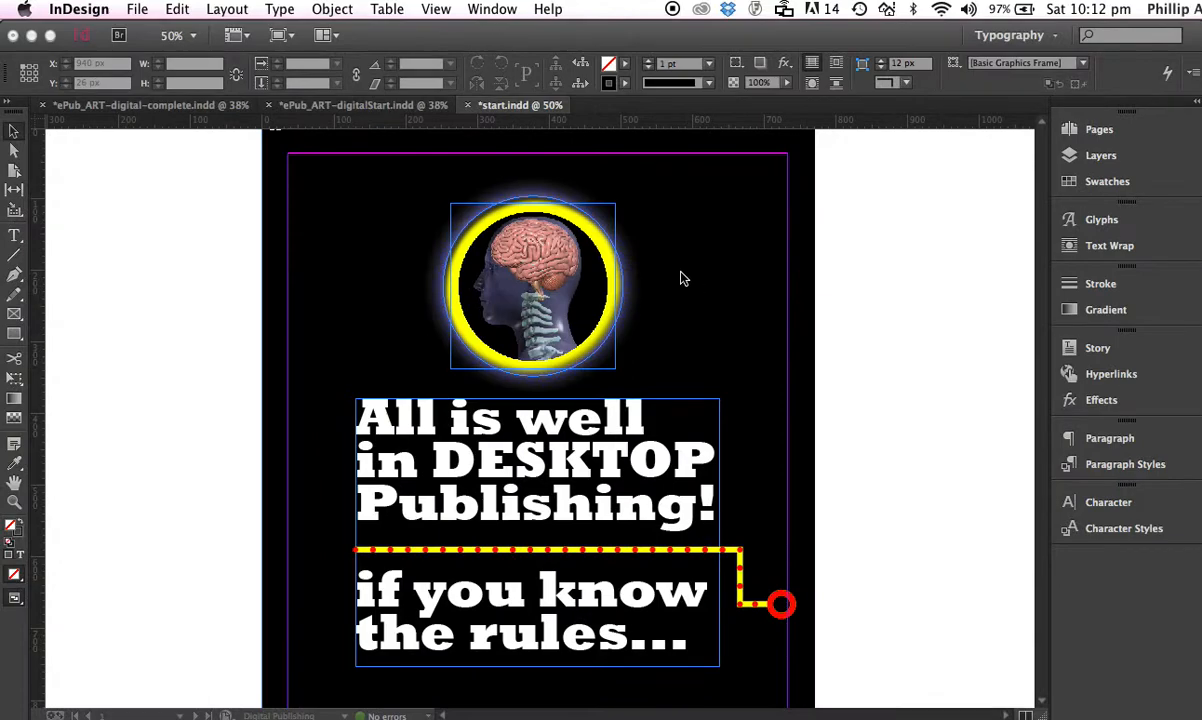
left_click(138, 9)
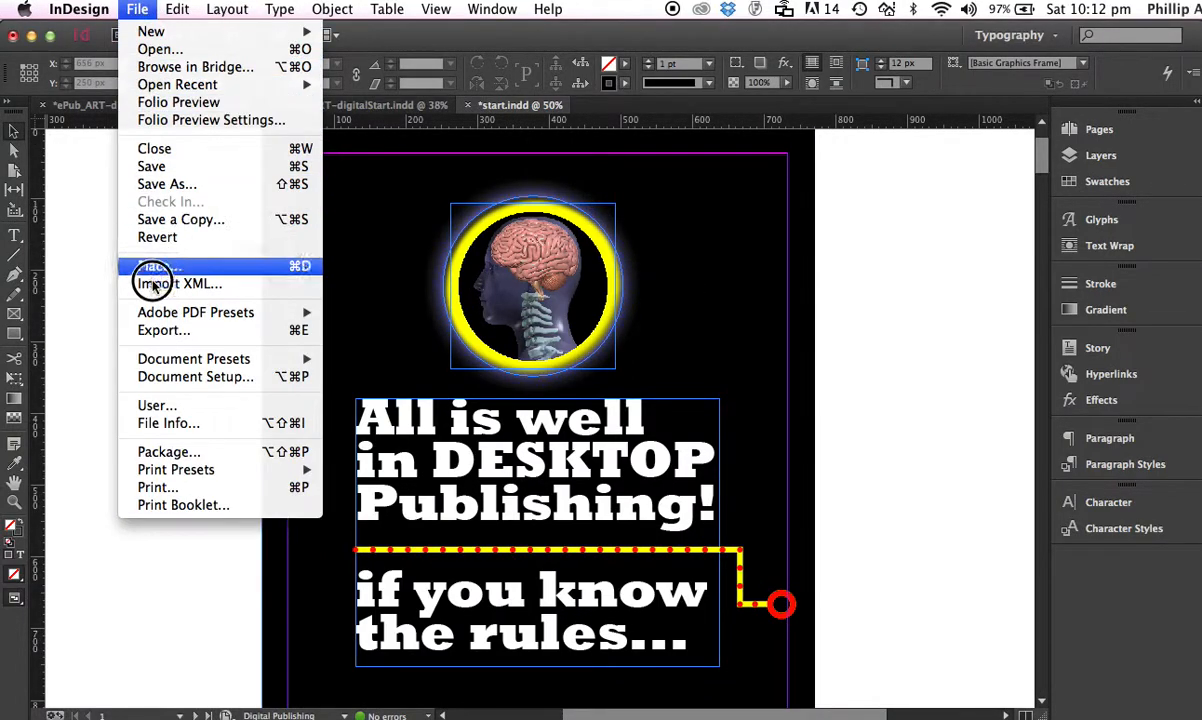
left_click(158, 455)
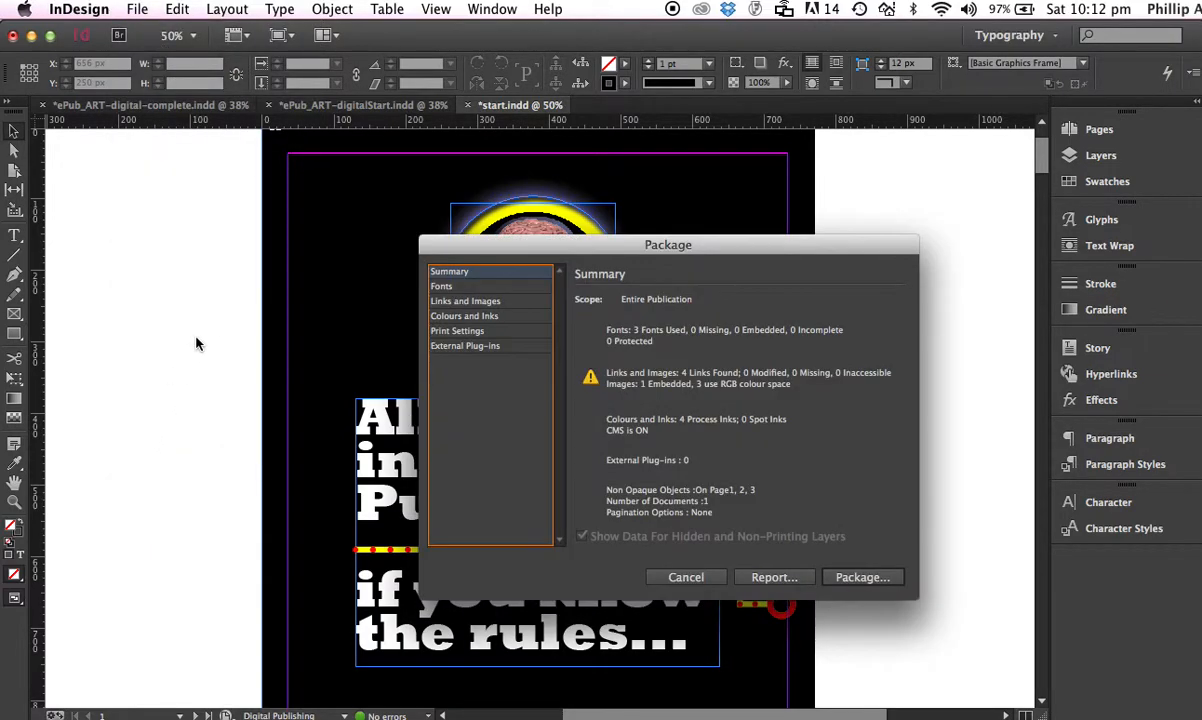
left_click(471, 246)
left_click_drag(471, 246, 308, 184)
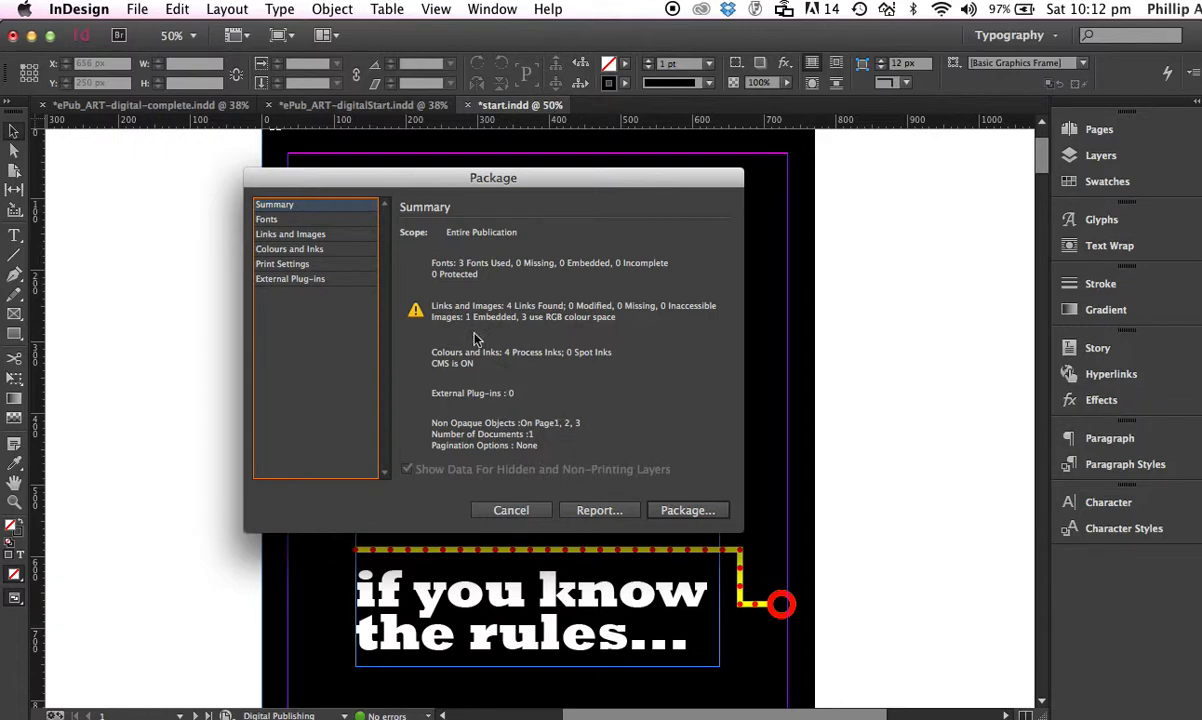
left_click(266, 219)
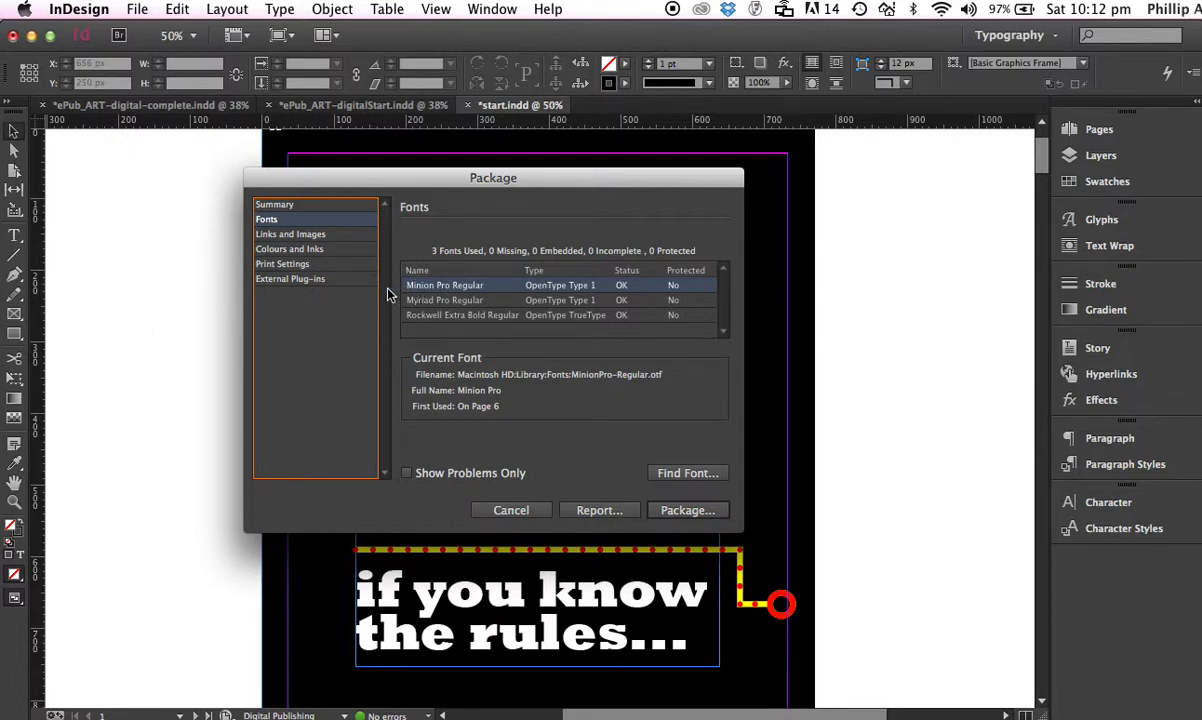
left_click(281, 234)
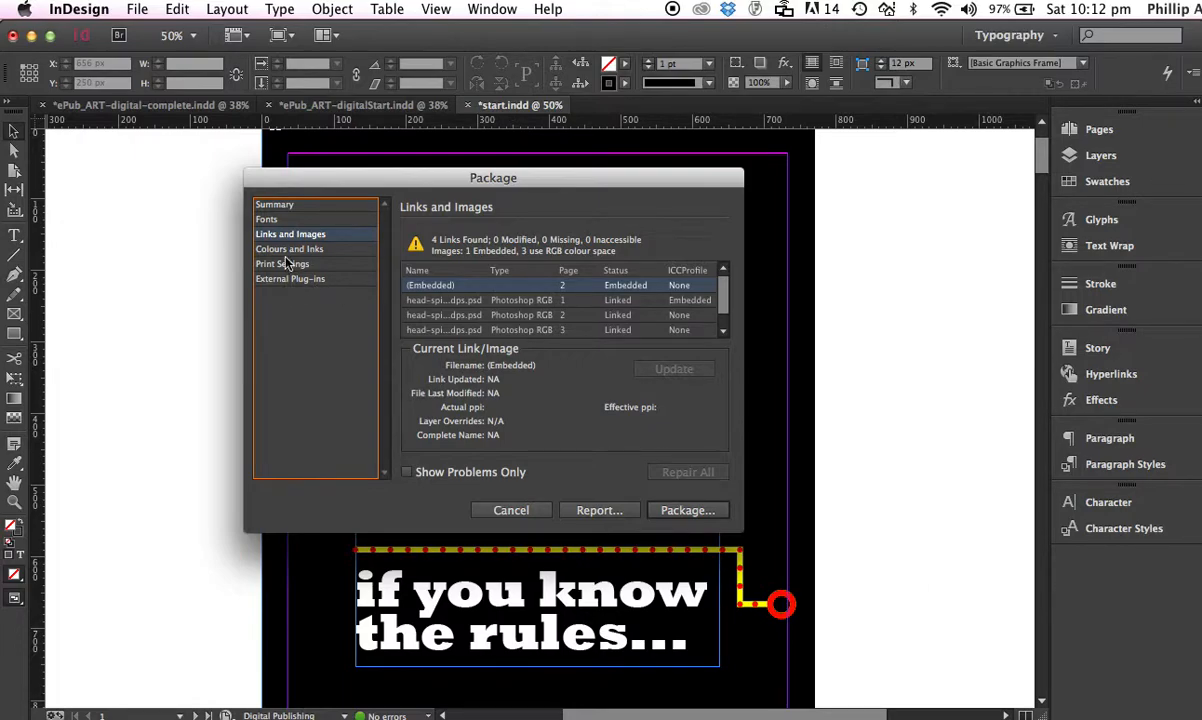
left_click(304, 204)
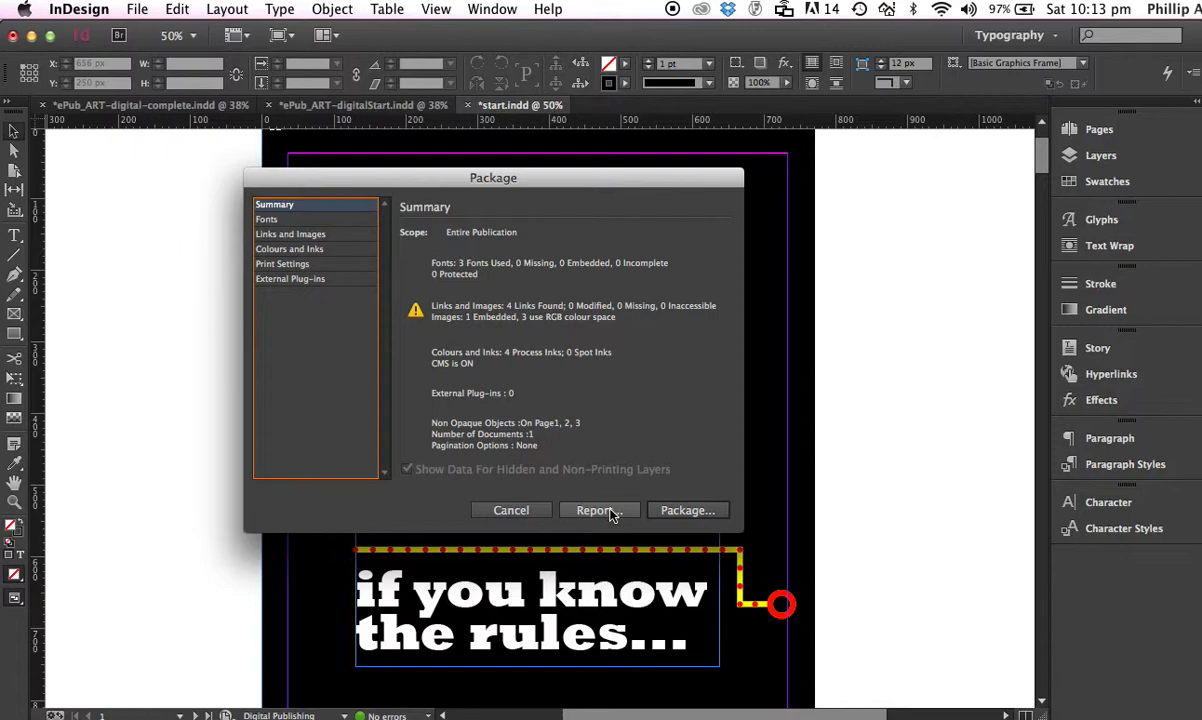
Save the document and package it as start Folder in the ePub and pdf folder, accepting the font copying warning
left_click(686, 512)
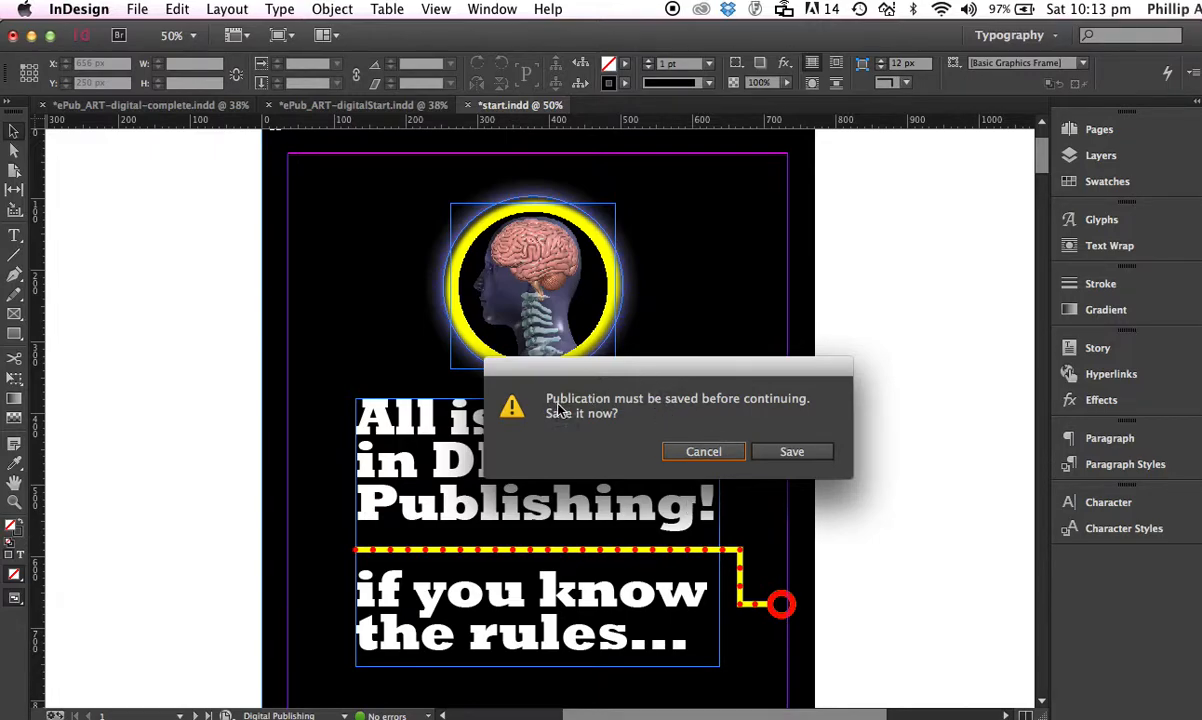
left_click(789, 453)
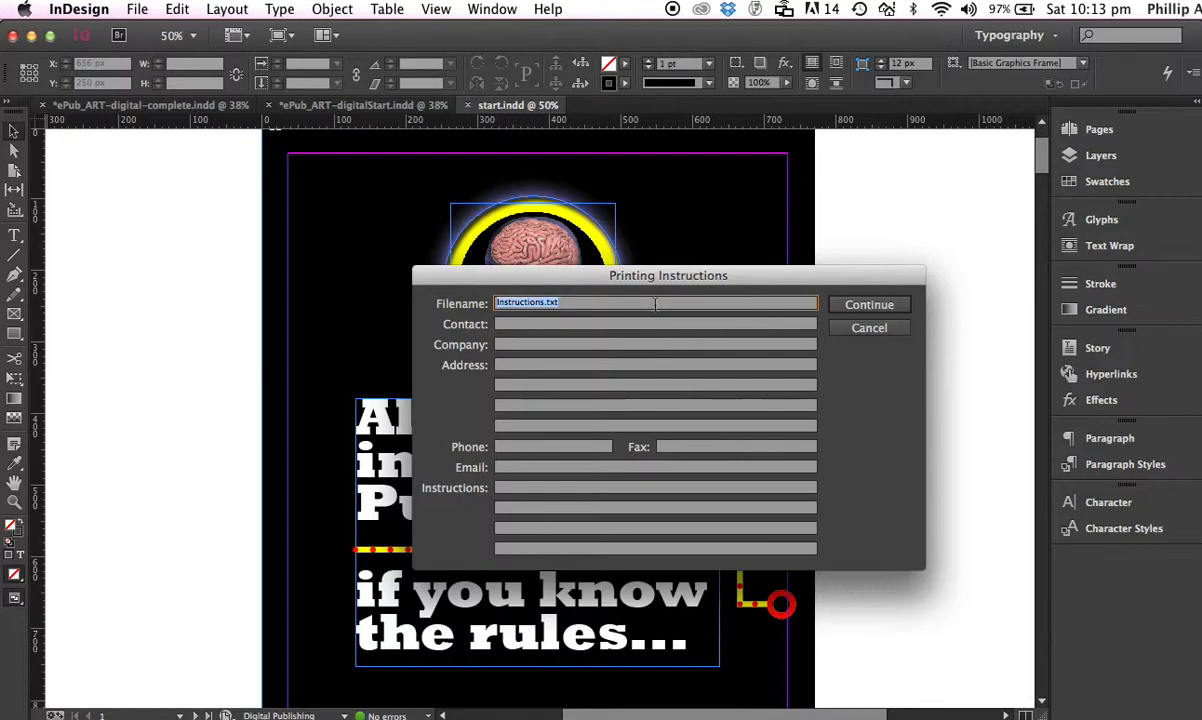
left_click(874, 308)
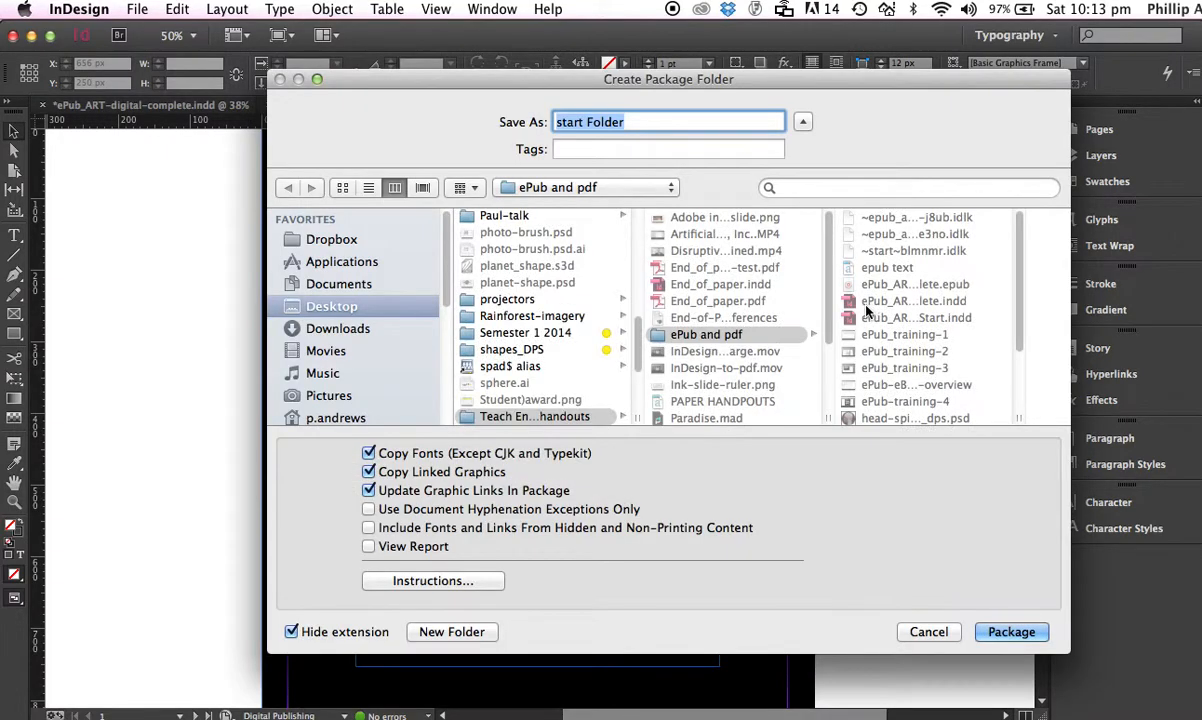
left_click_drag(581, 80, 437, 80)
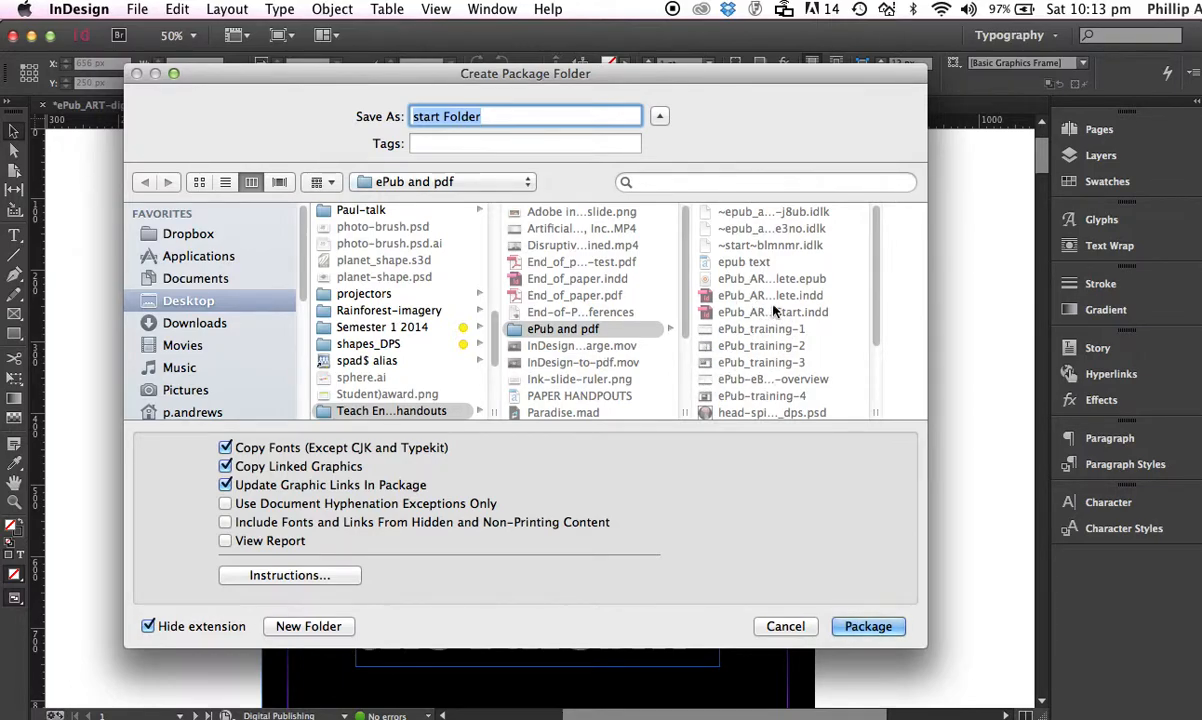
left_click(868, 626)
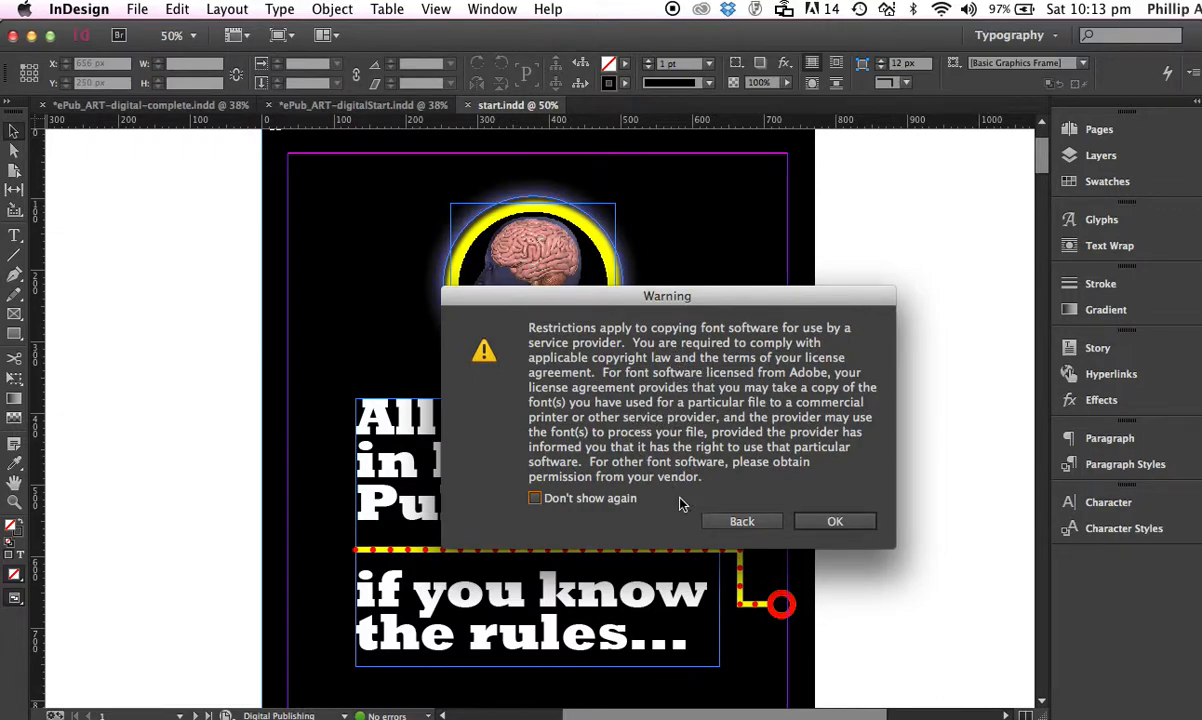
left_click(838, 521)
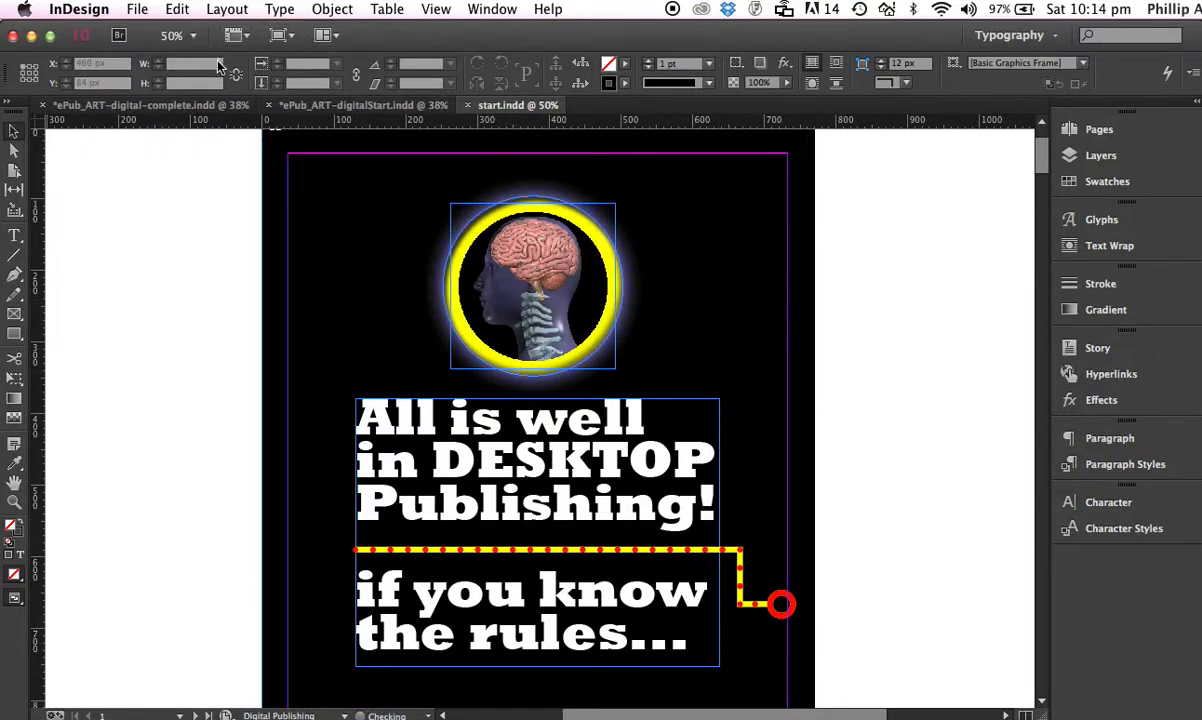
Close start.indd, cancelling the save prompt for ePub_ART-digitalStart.indd
left_click(13, 38)
left_click(13, 38)
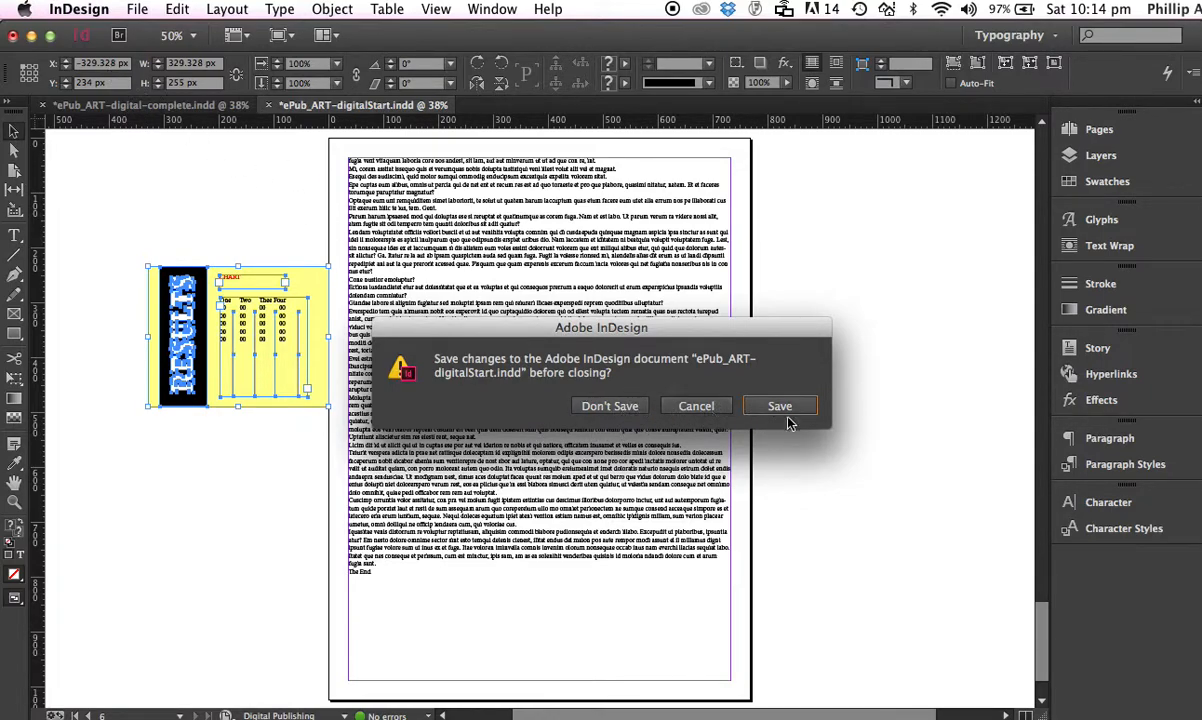
left_click(697, 407)
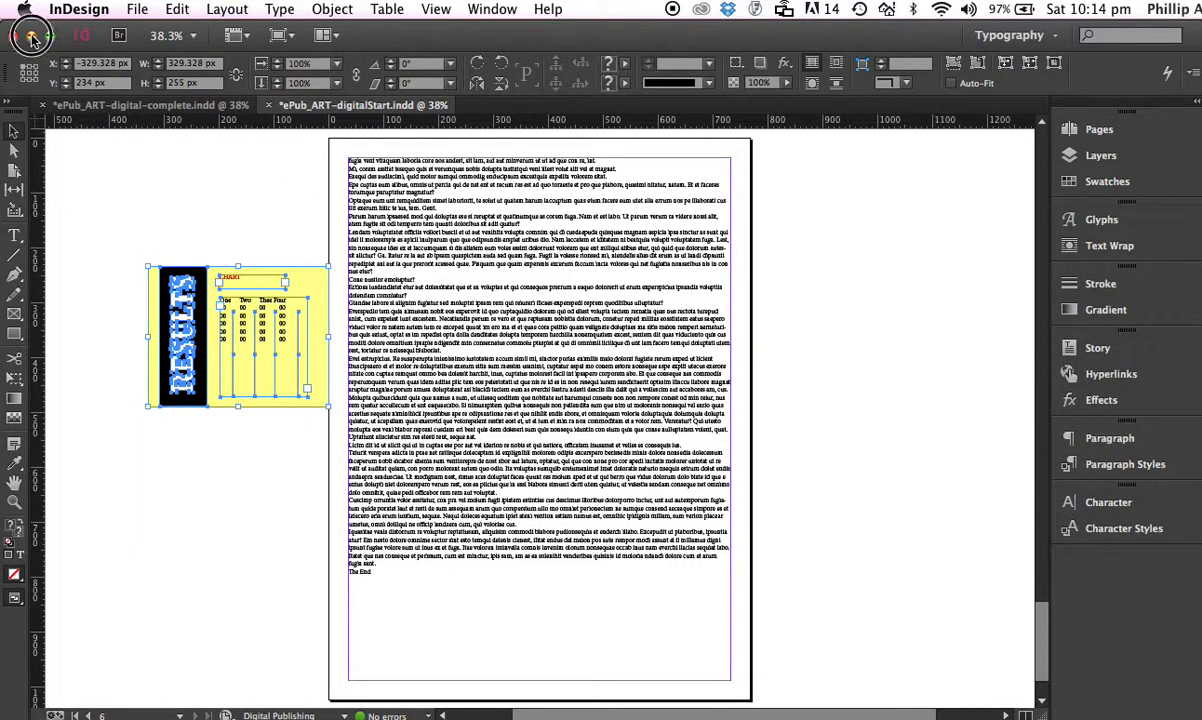
Minimize InDesign and move the start.indd icon aside in the ePub and pdf Finder folder
left_click(32, 36)
left_click(395, 375)
left_click_drag(816, 345, 978, 352)
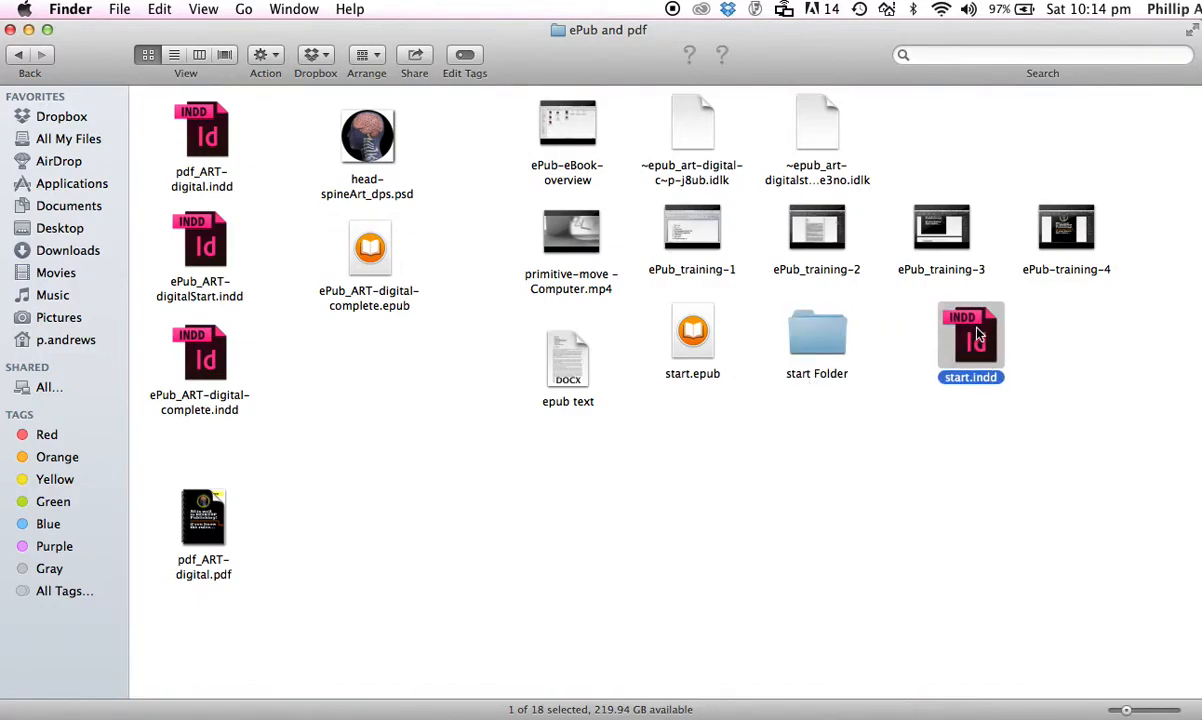
Open start Folder and inspect Instructions.txt and the Links folder, dismissing the crash alert
double_click(815, 337)
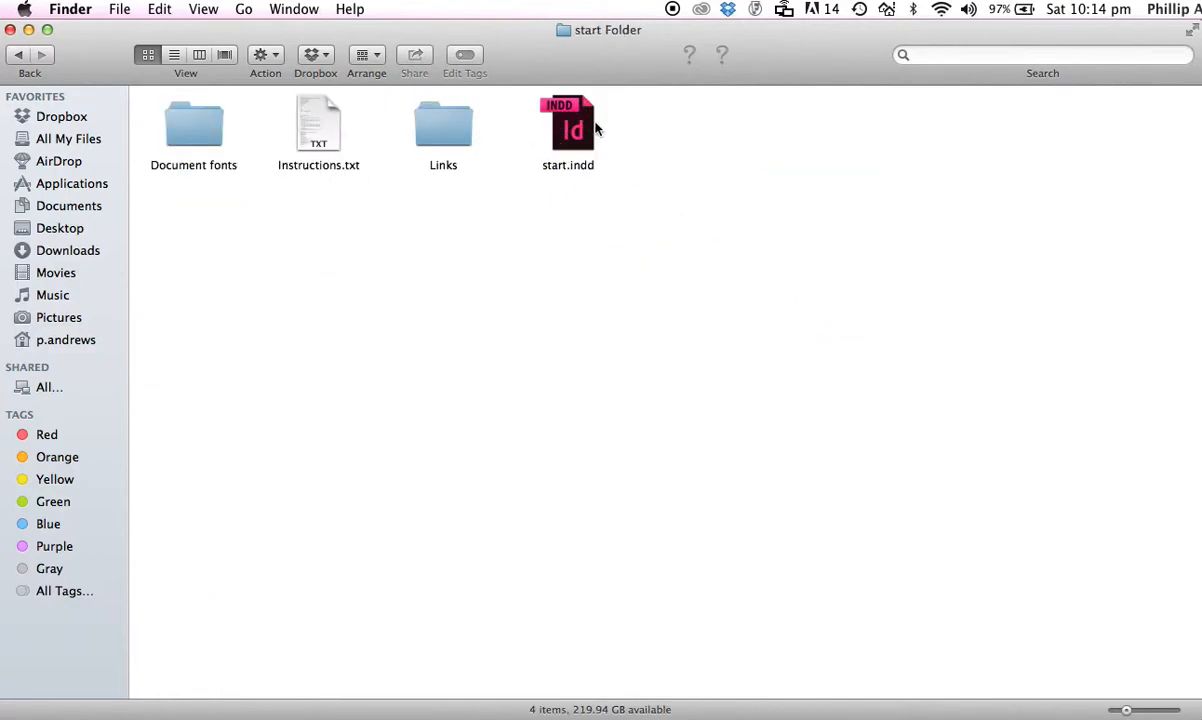
double_click(317, 134)
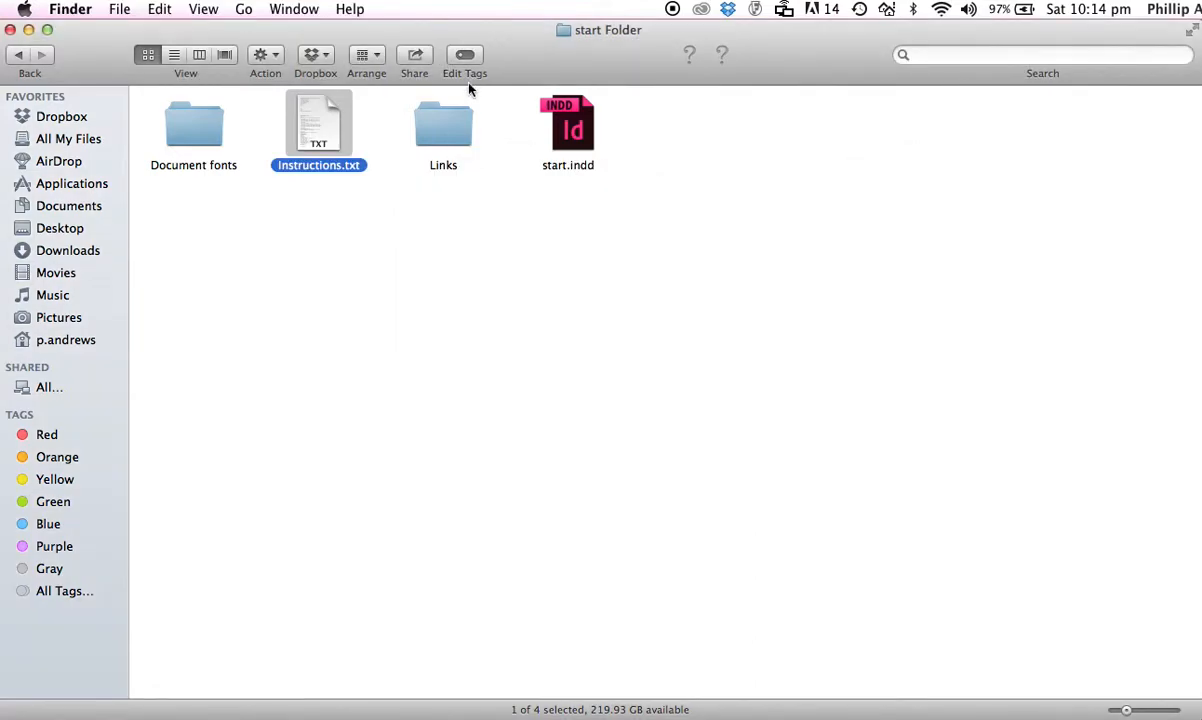
double_click(445, 133)
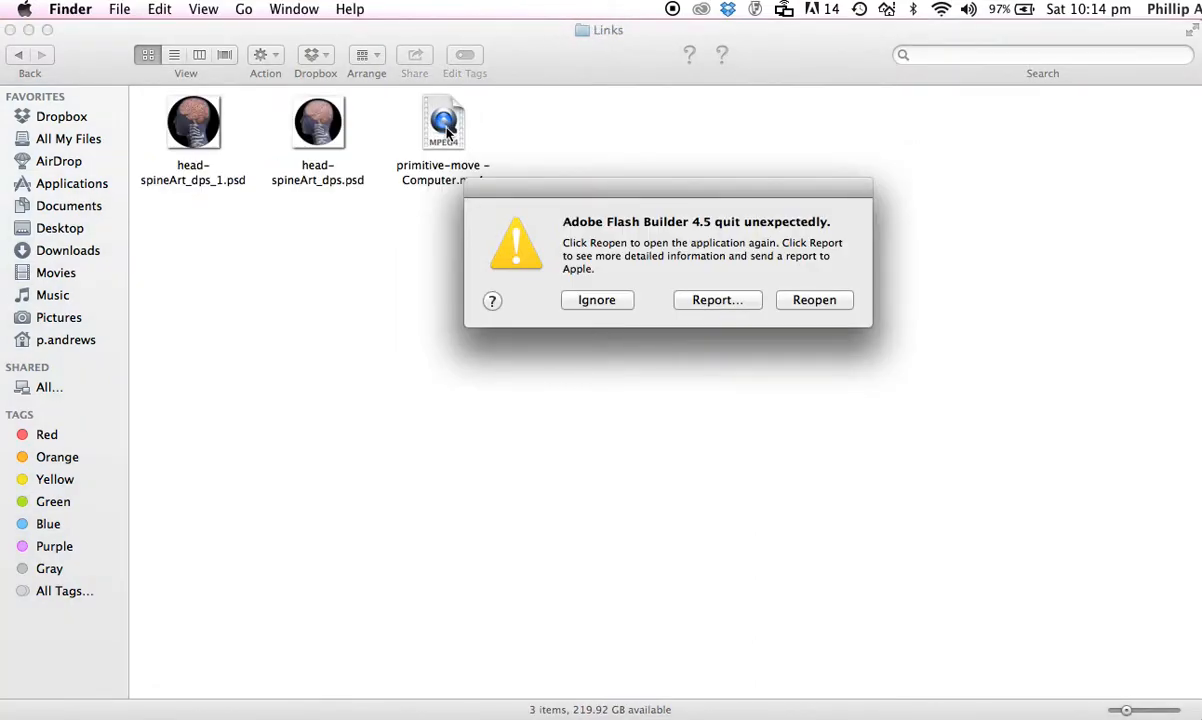
left_click(592, 299)
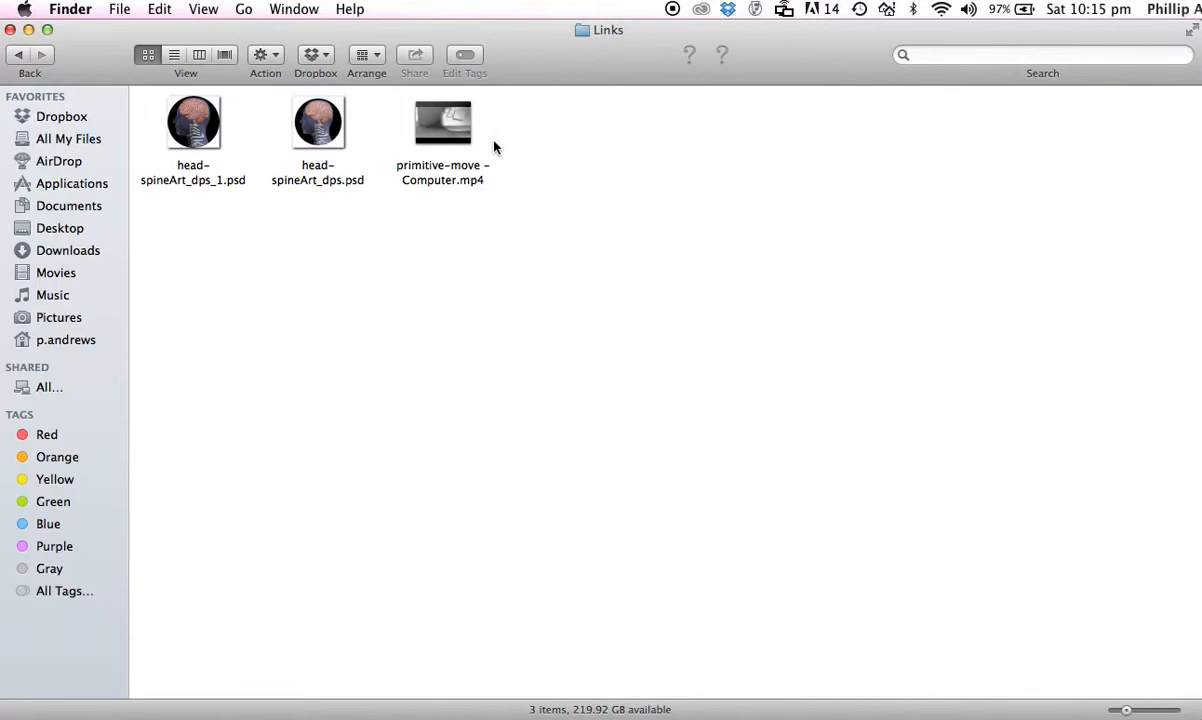
left_click(20, 60)
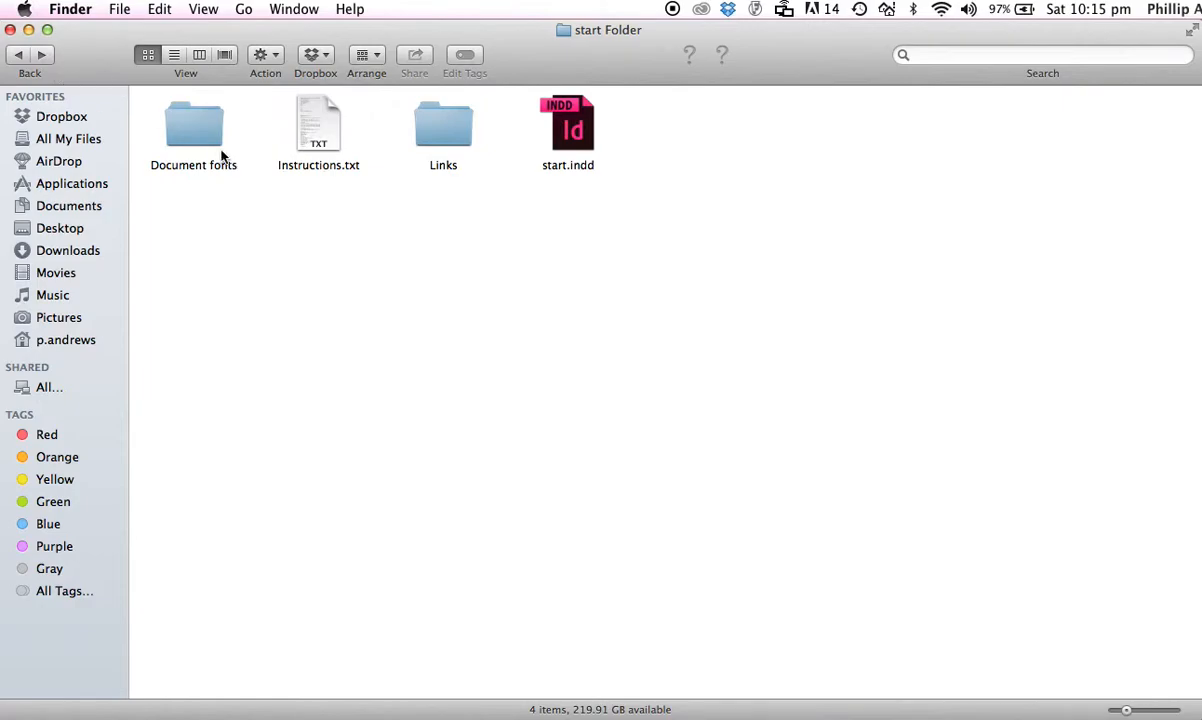
Browse the Document fonts folder inside start Folder and return to the ePub and pdf folder
double_click(192, 136)
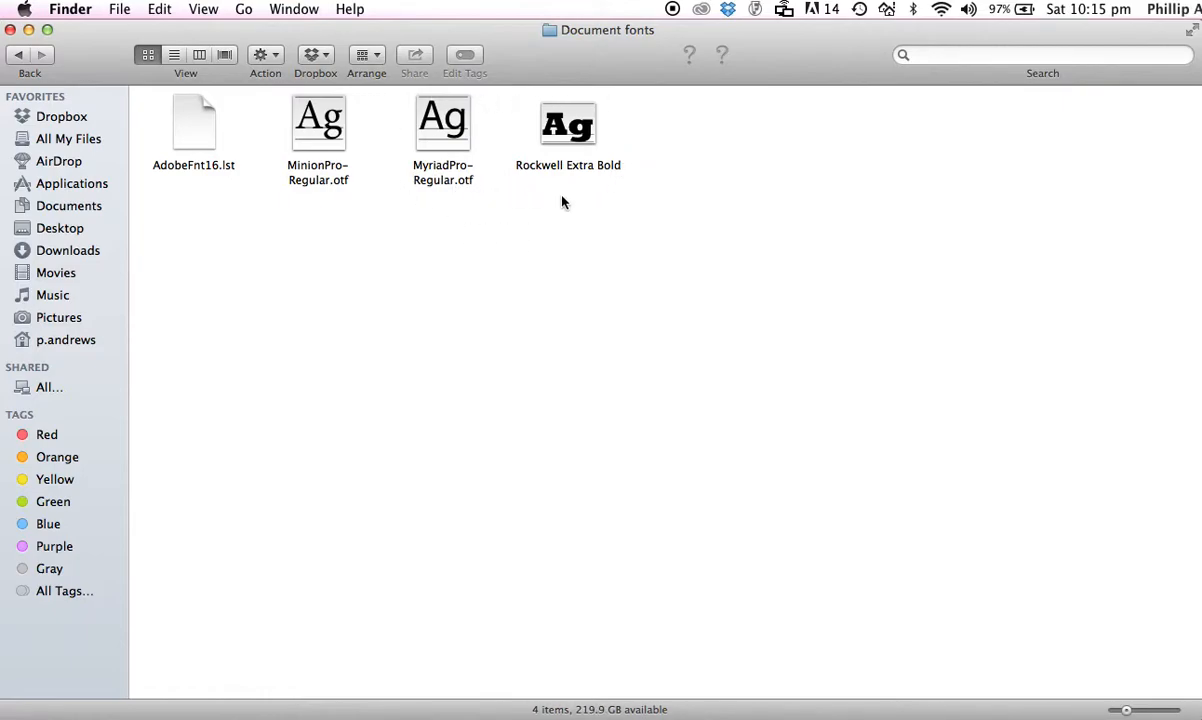
left_click(21, 57)
left_click(20, 56)
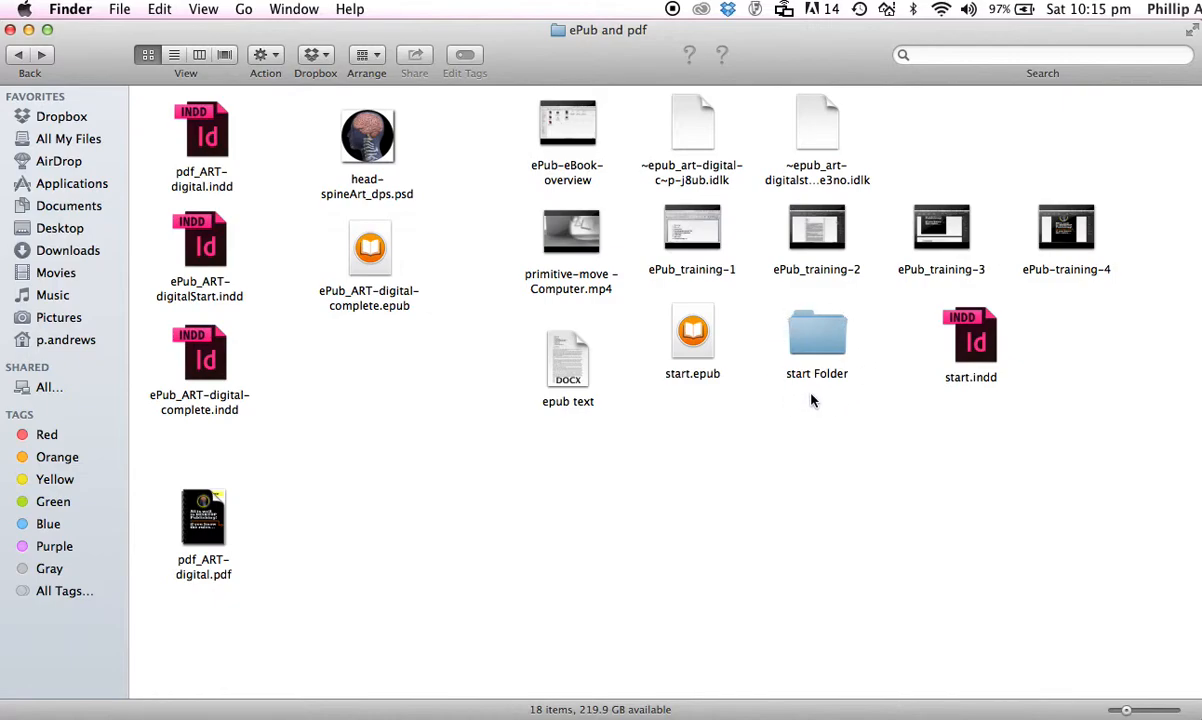
double_click(819, 346)
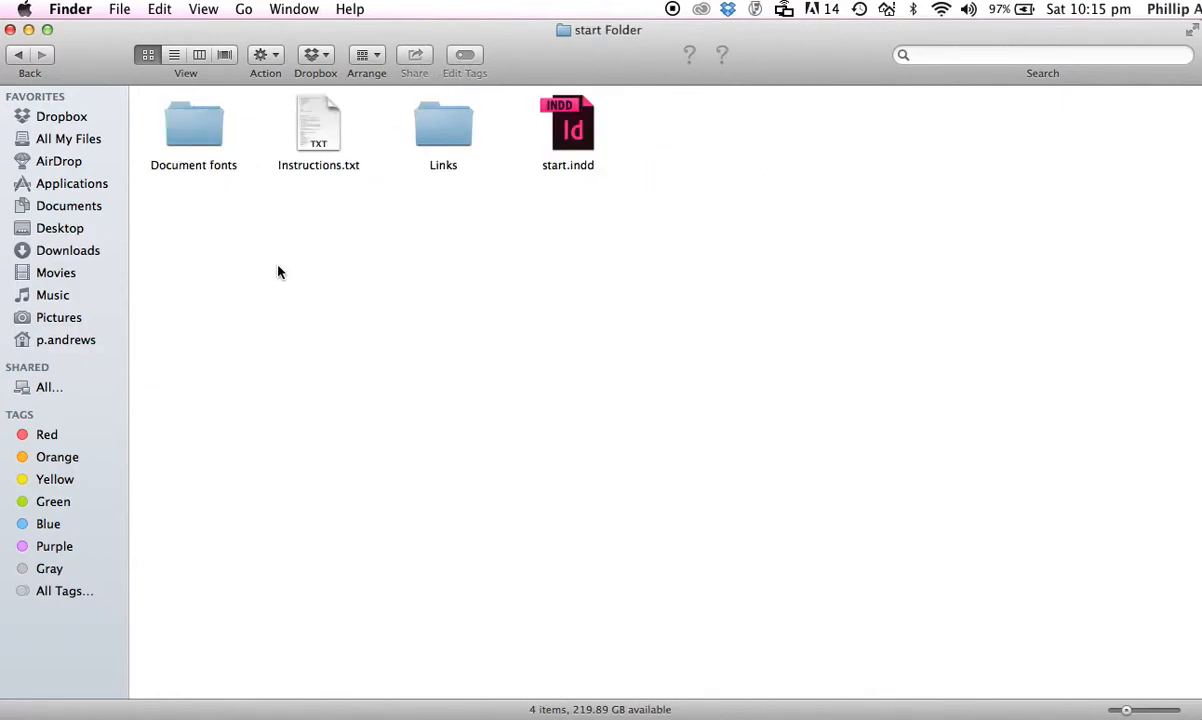
left_click(200, 133)
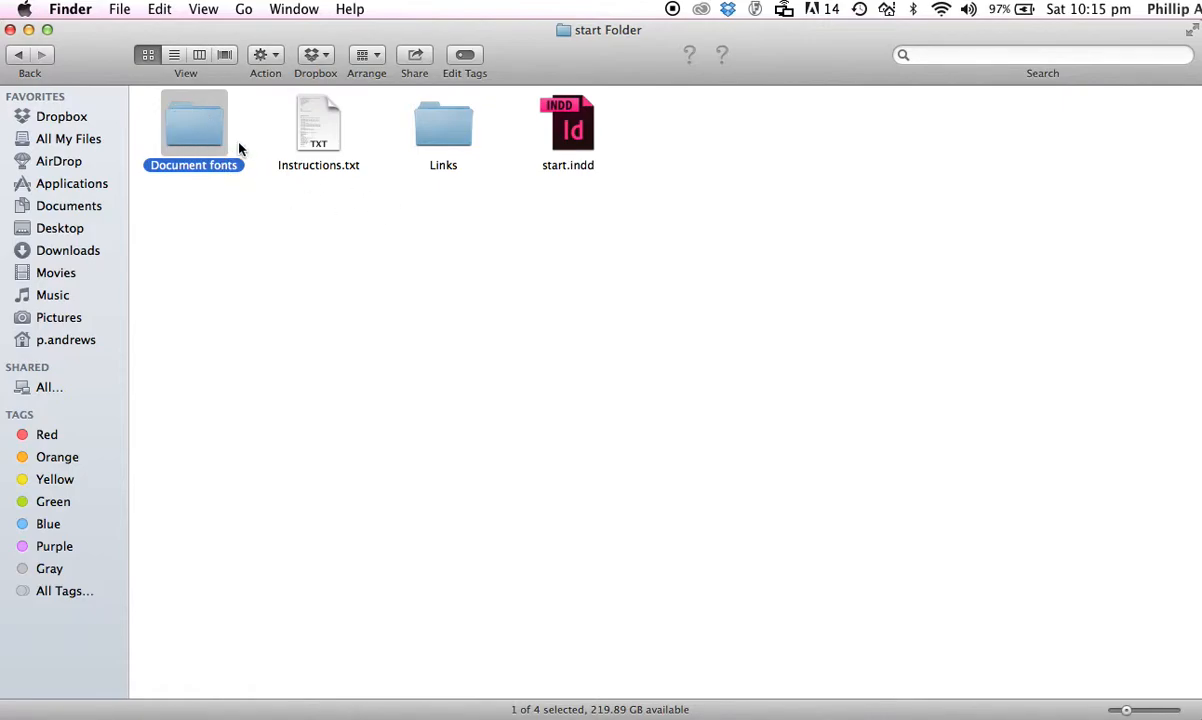
double_click(203, 133)
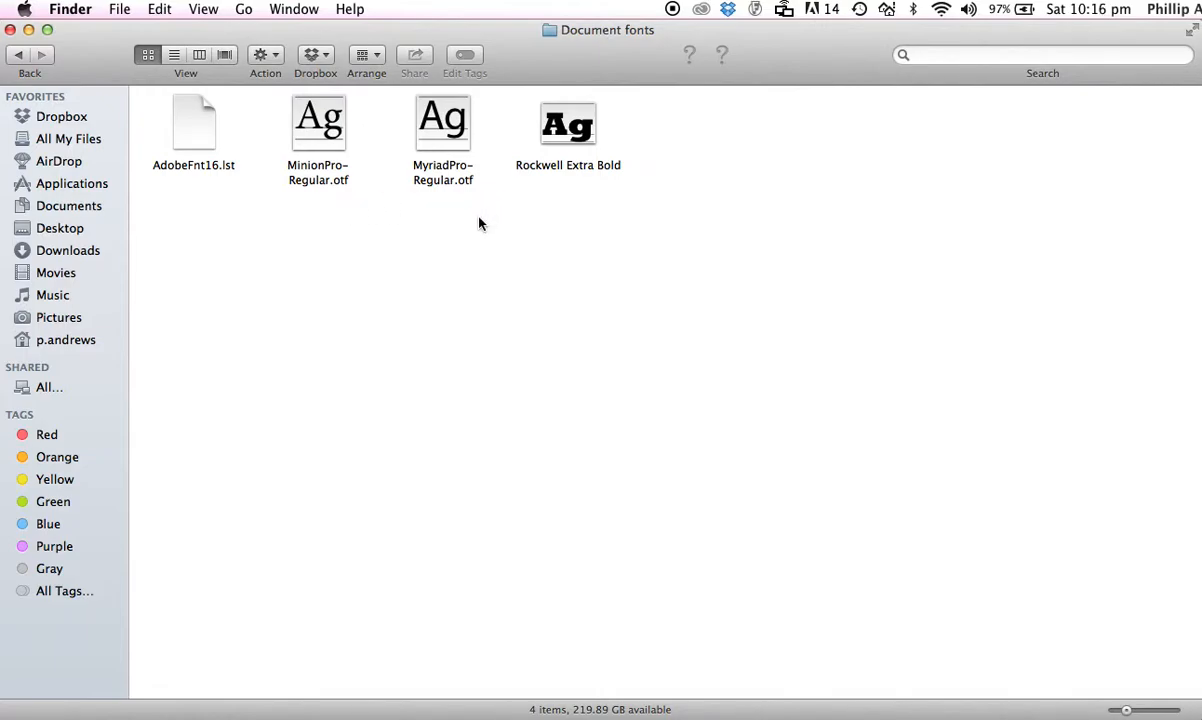
left_click(19, 55)
left_click(20, 53)
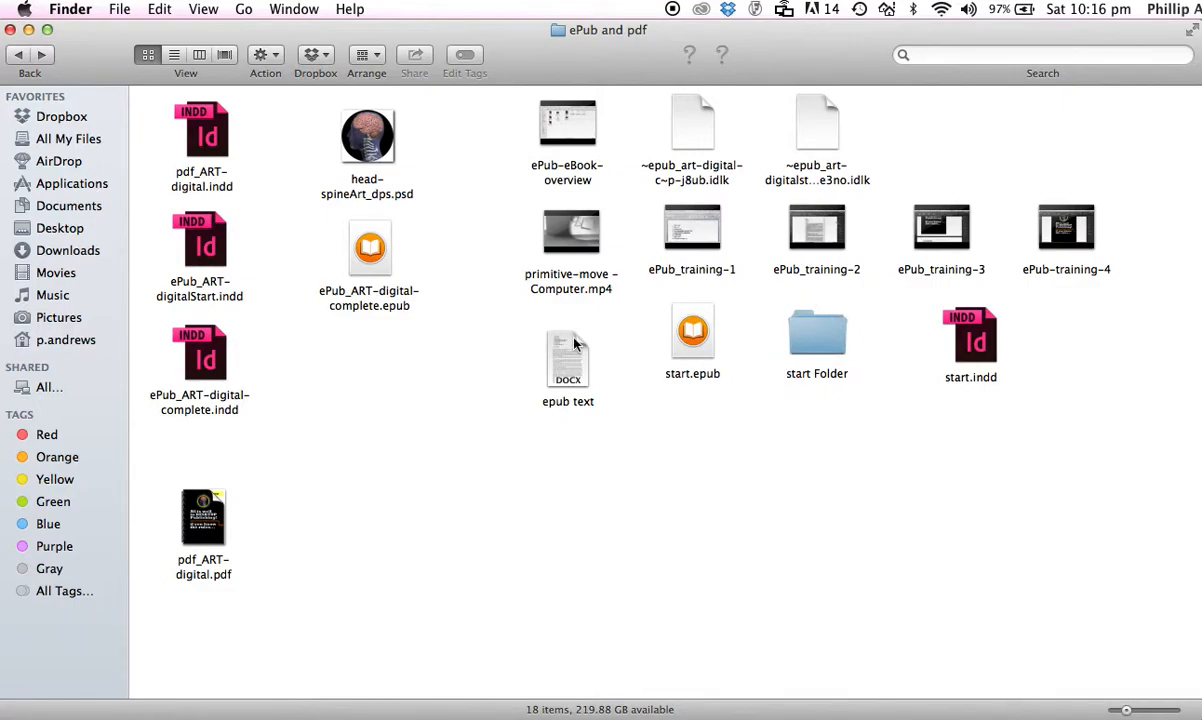
mouse_move(574, 342)
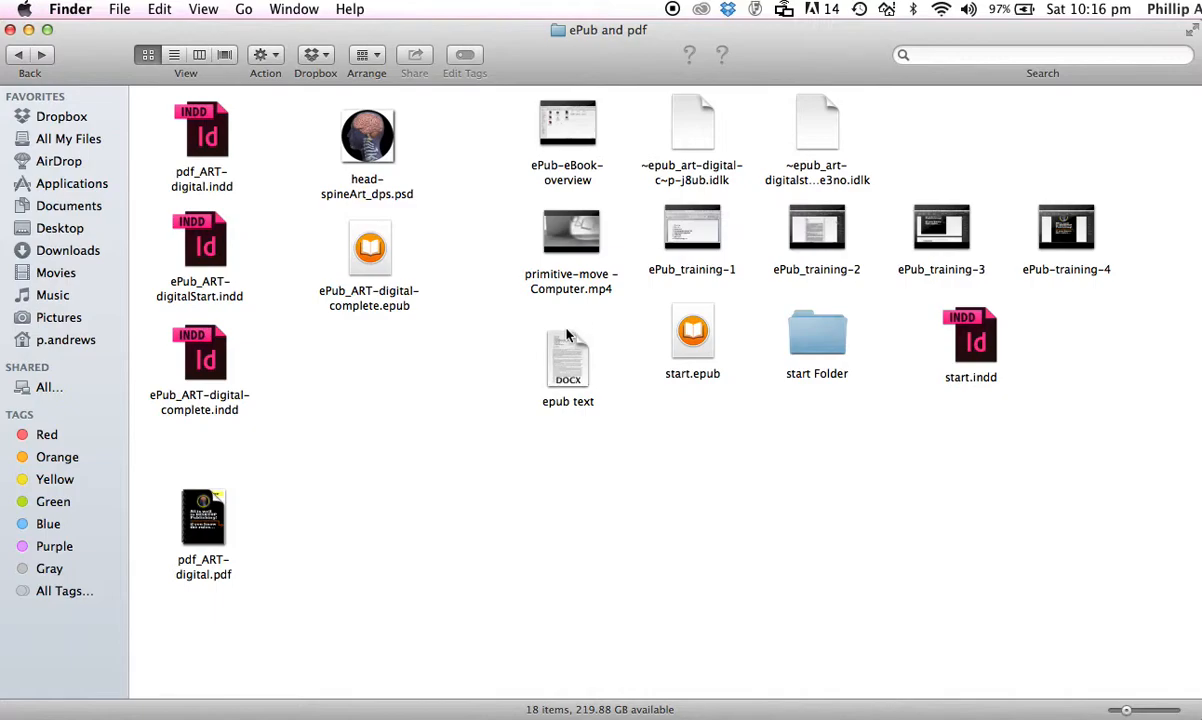